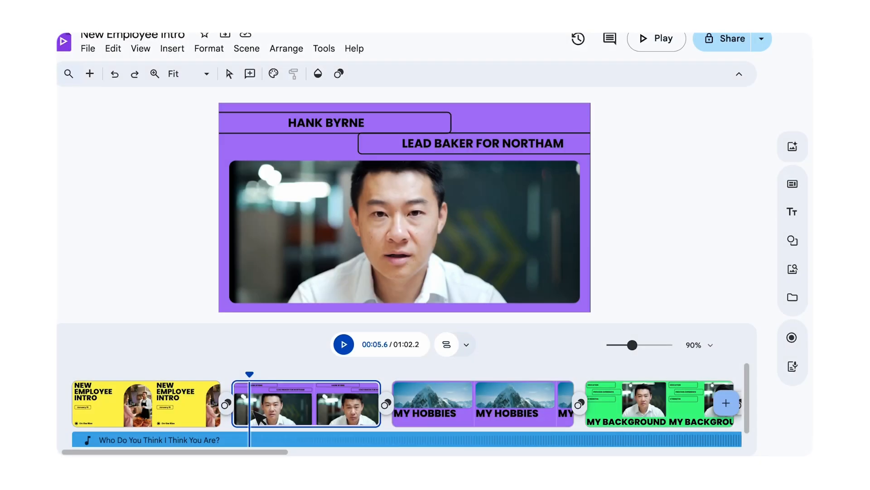
Apply the Fade enter and exit animation to the asterisk logo on the opening New Employee Intro scene
click(101, 411)
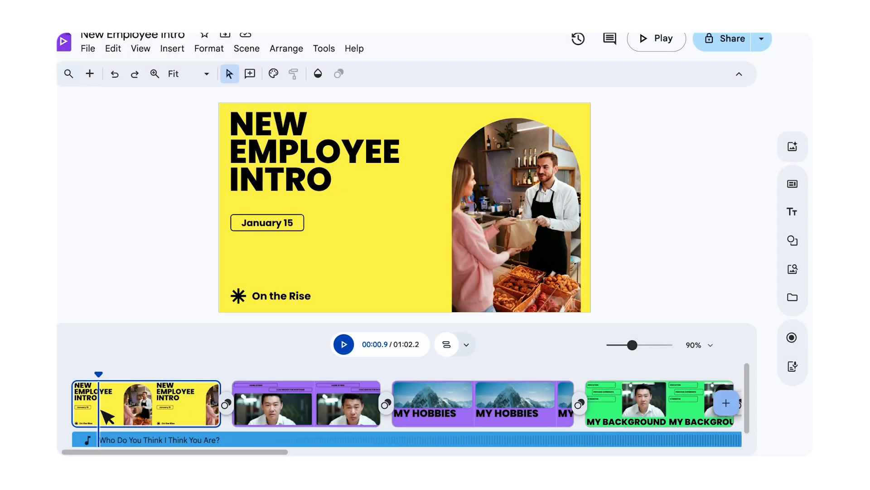
click(239, 297)
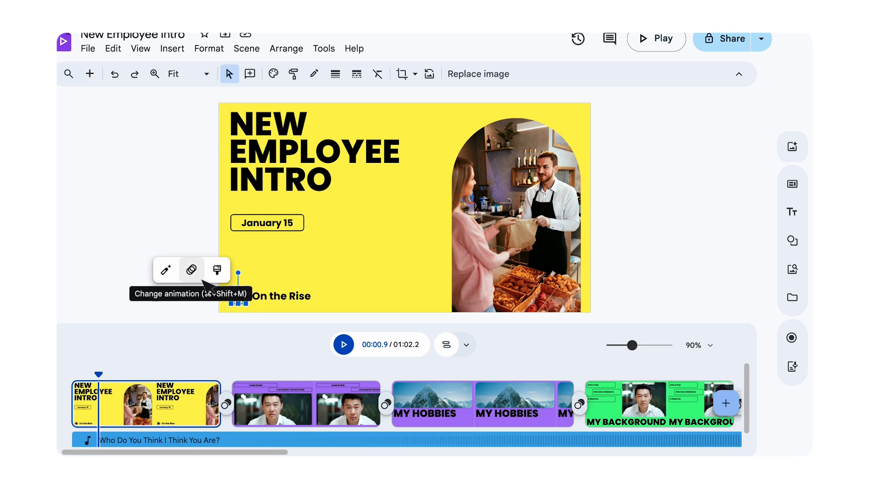
right_click(239, 297)
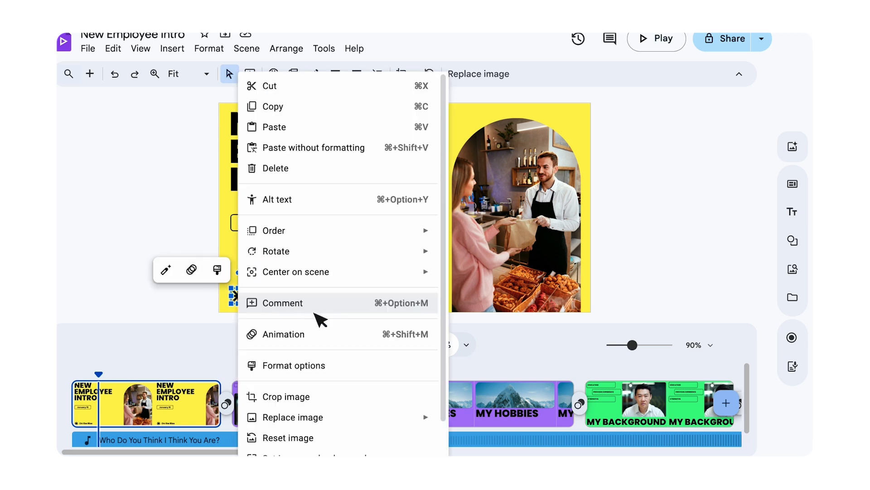
click(330, 335)
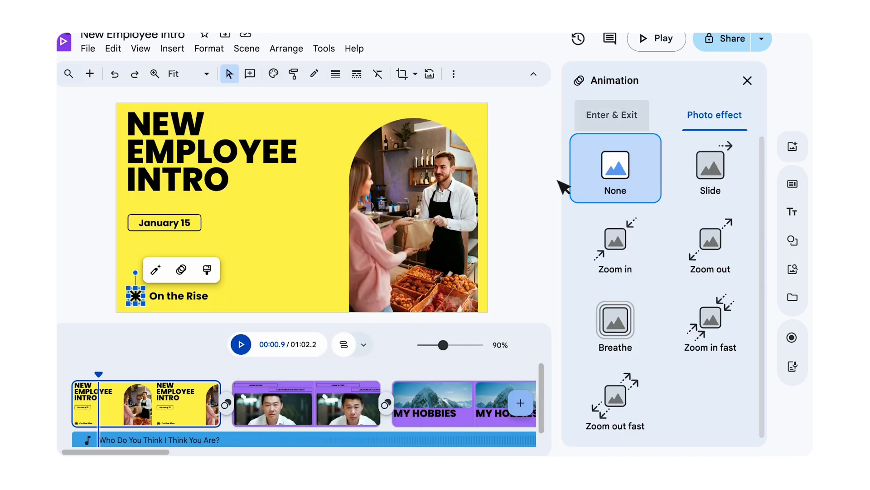
click(639, 131)
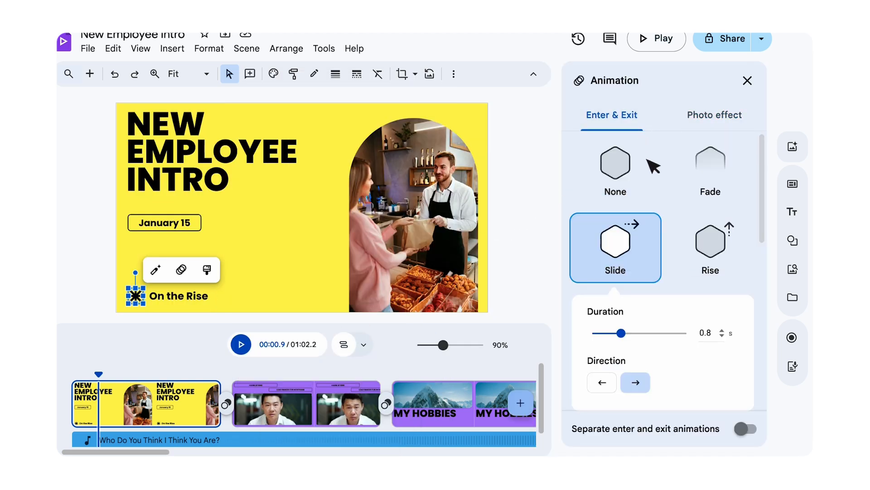
click(669, 172)
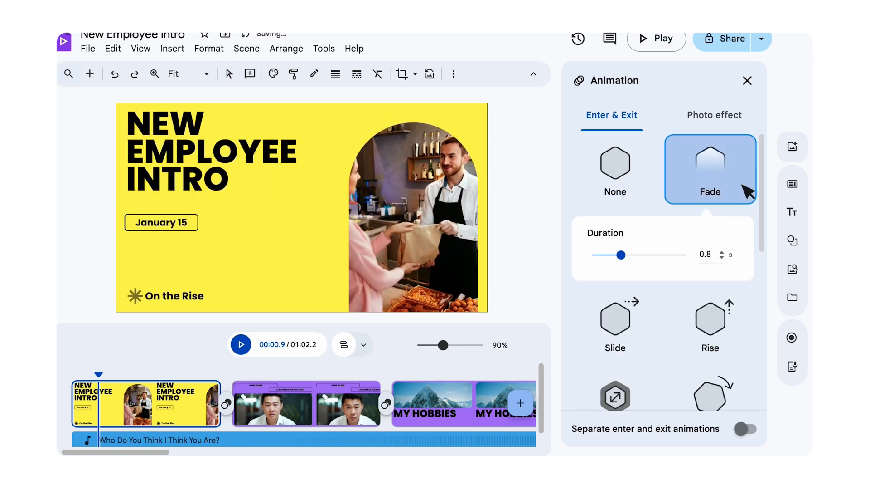
Set the asterisk logo's animation to Slide and switch on separate enter and exit animations
click(661, 274)
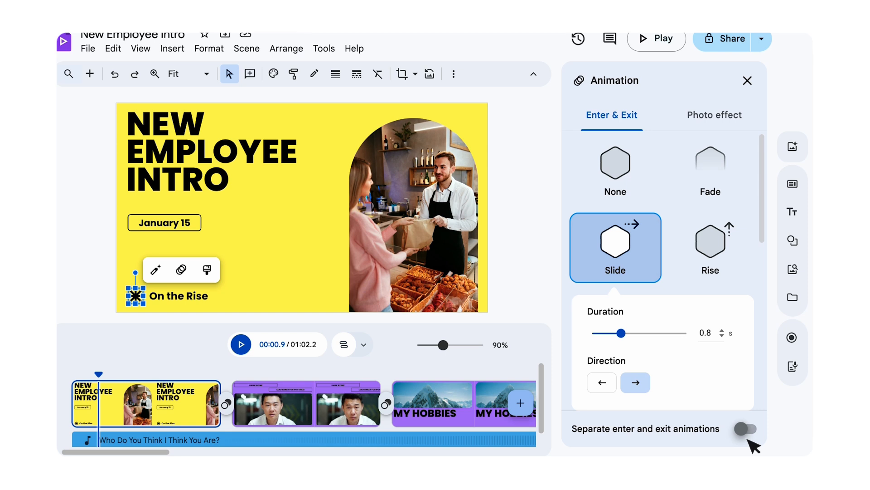
click(748, 429)
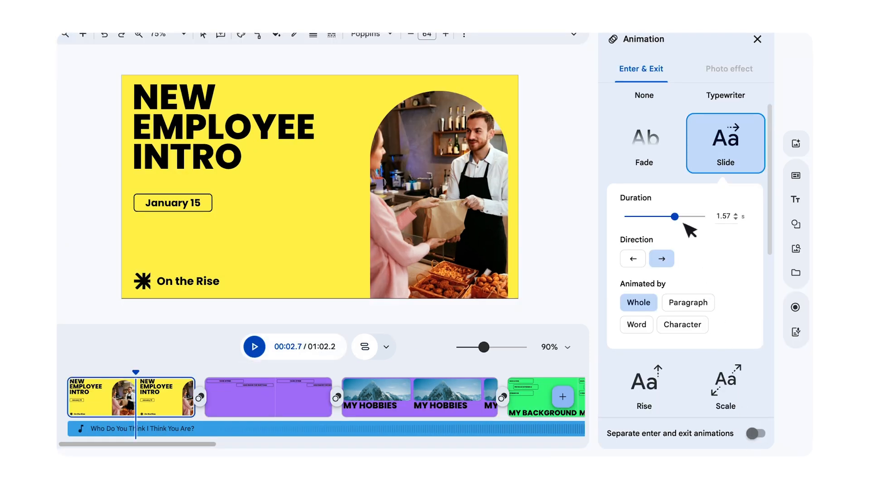
Set the title's Slide duration to 0.87 s, try animating it by Character, and set it back to Whole
drag(684, 223, 661, 222)
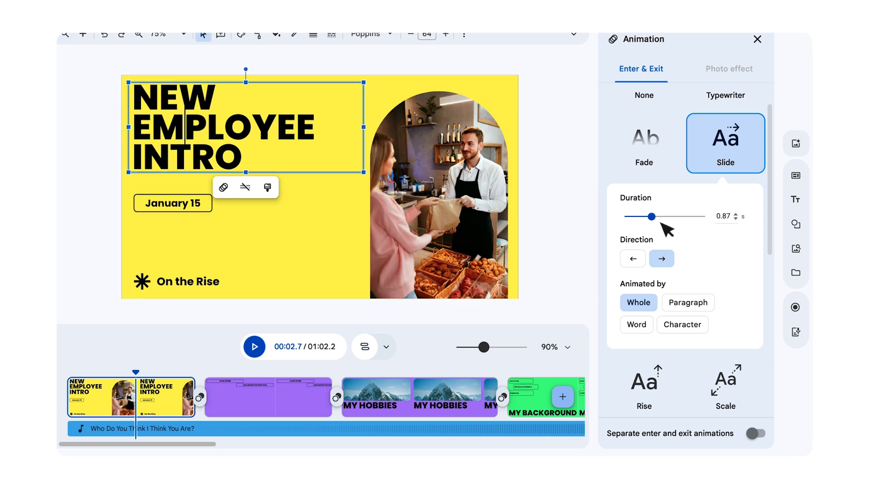
click(703, 328)
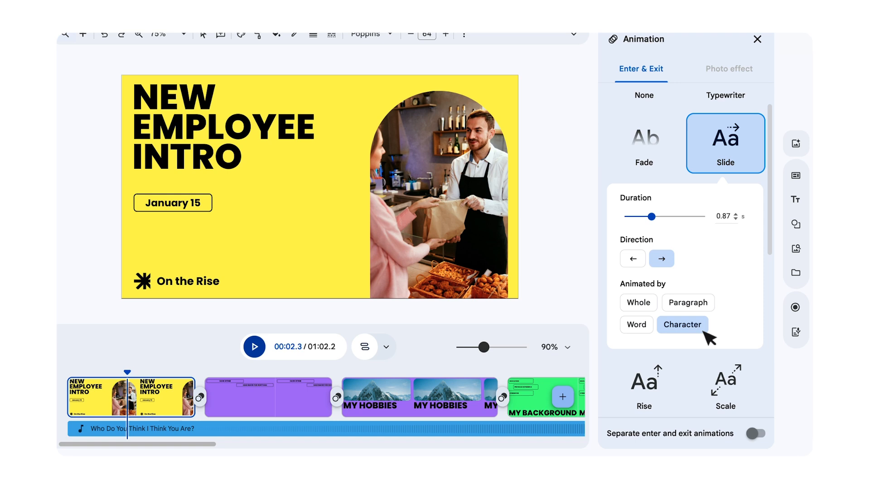
click(639, 303)
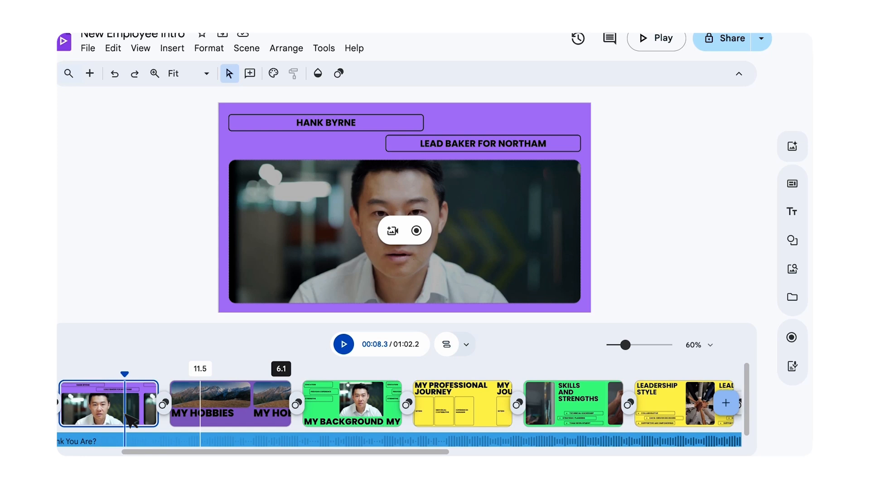
Apply the Zoom in photo effect with a 4.69 s loop to the My Hobbies mountain image, and try the Slide effect
click(202, 412)
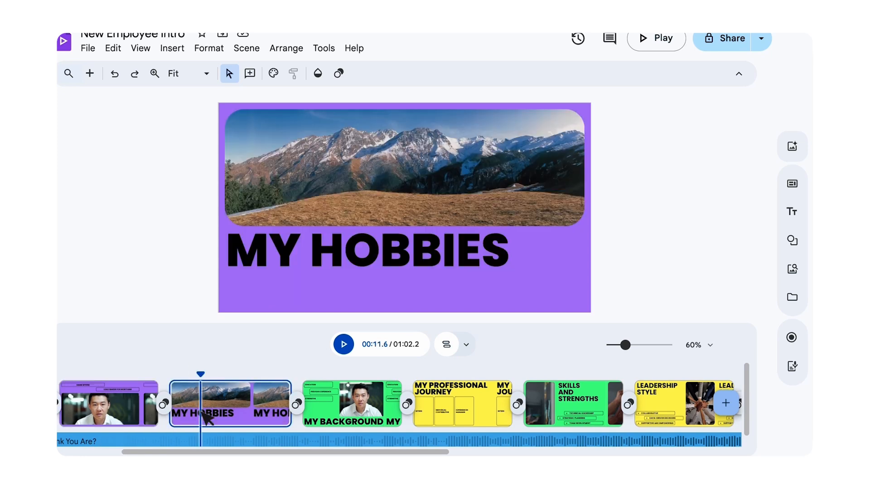
click(461, 216)
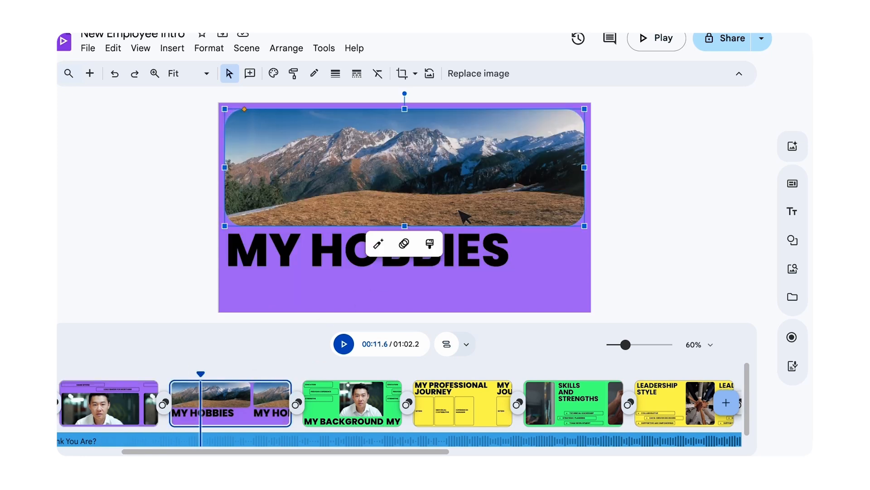
right_click(410, 253)
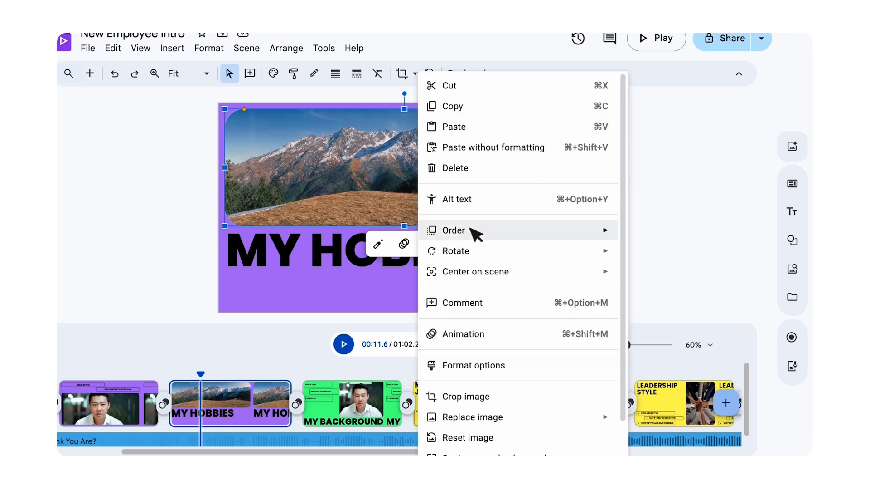
click(502, 337)
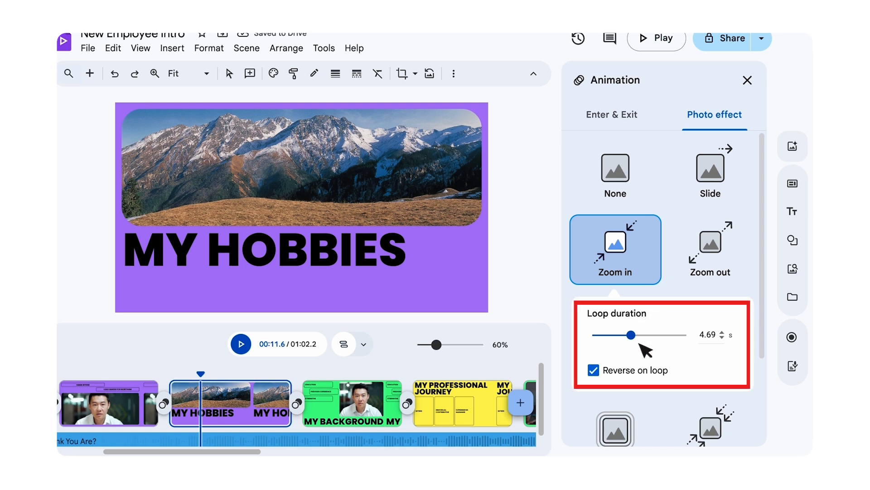
click(738, 186)
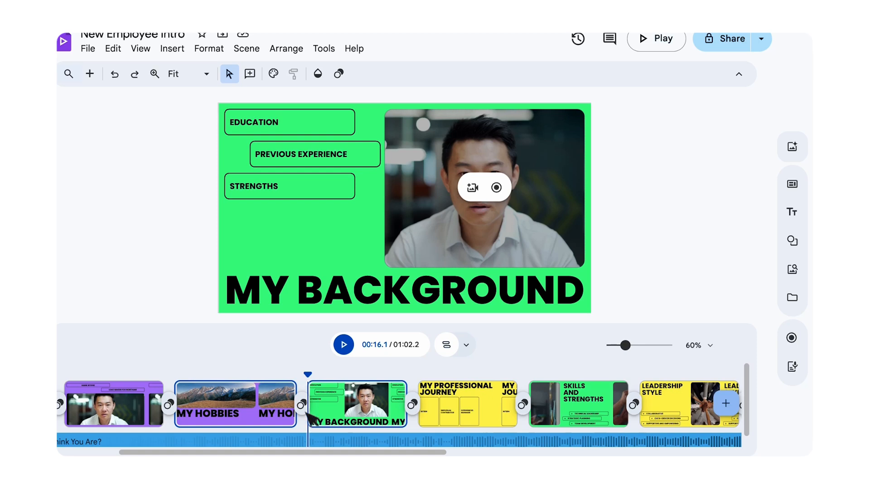
Add a Fade transition between the My Hobbies and My Background scenes
click(303, 406)
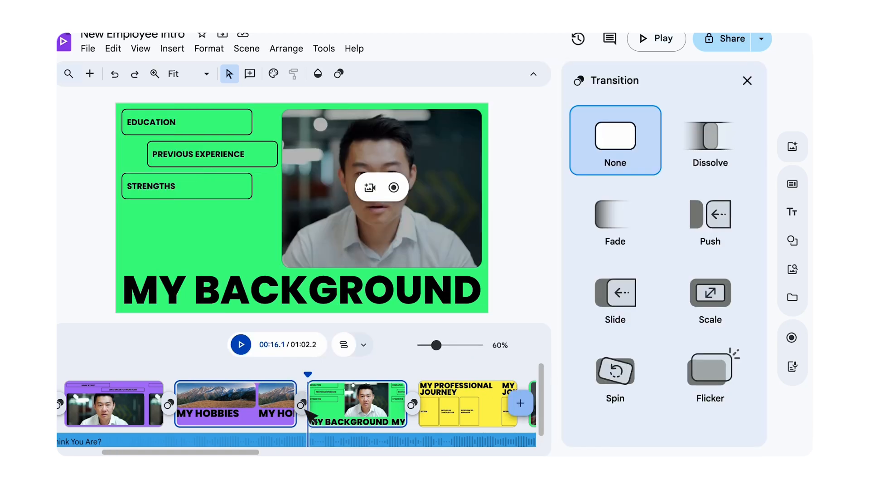
click(643, 239)
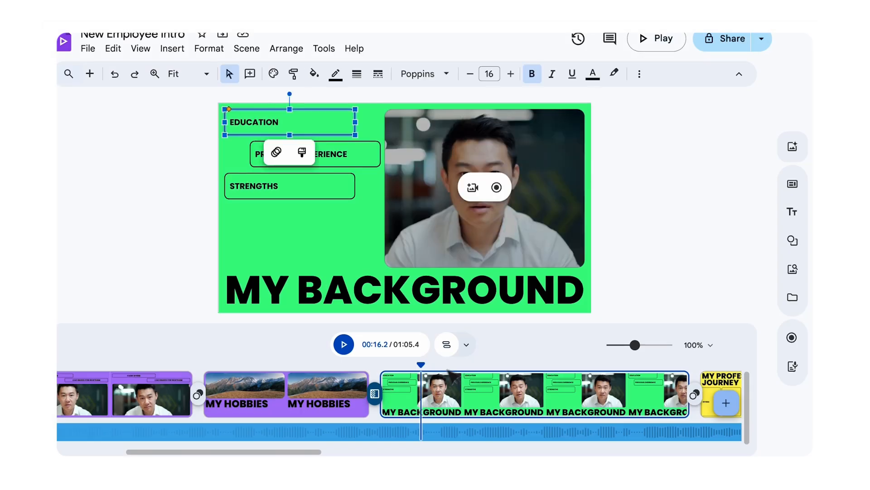
Show the object timing tracks of the My Background scene, down to its rounded rectangle tracks
click(454, 350)
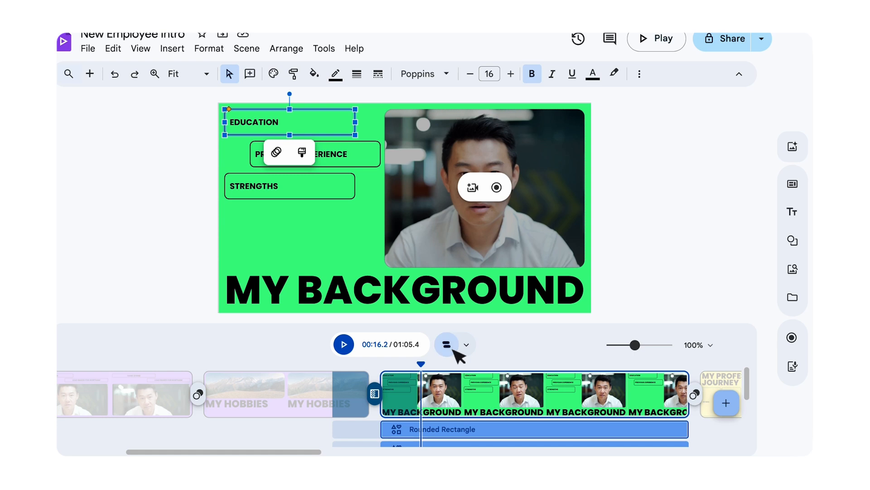
right_click(472, 394)
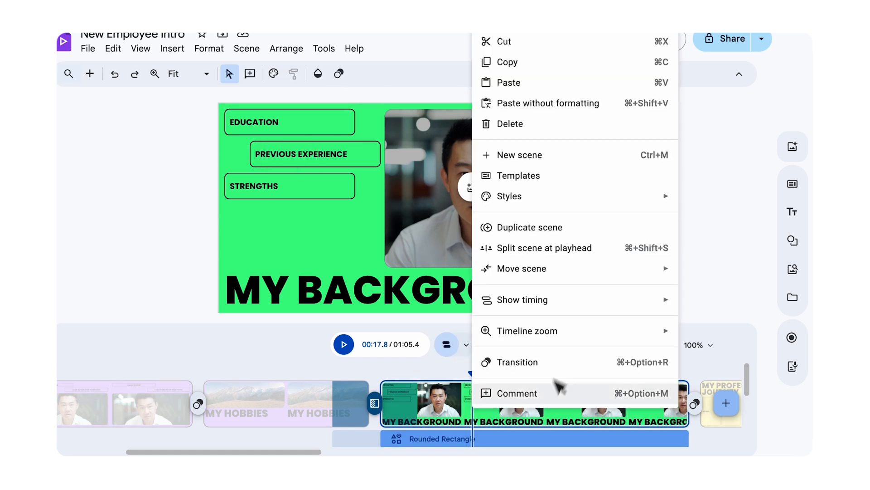
click(753, 382)
scroll(748, 394, down, 3)
click(449, 408)
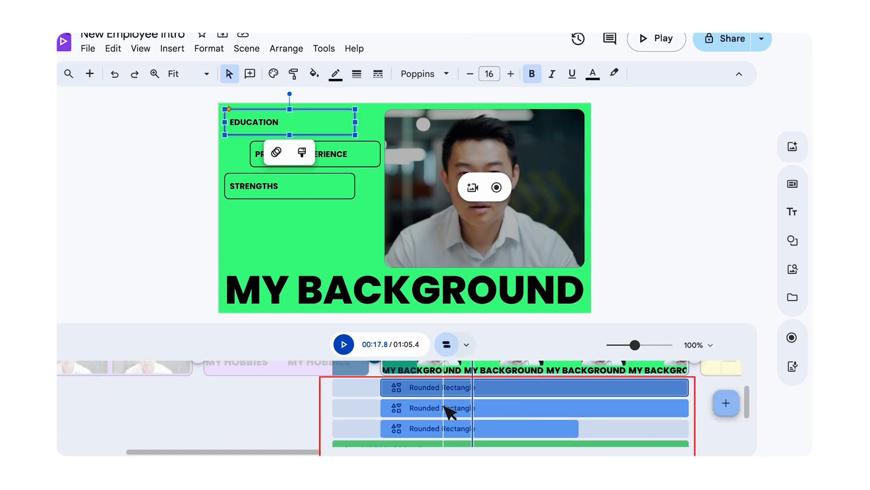
Stagger the start times of the Education, Previous Experience and Strengths boxes so they appear one after another in the scene
drag(383, 387, 433, 386)
drag(383, 408, 518, 411)
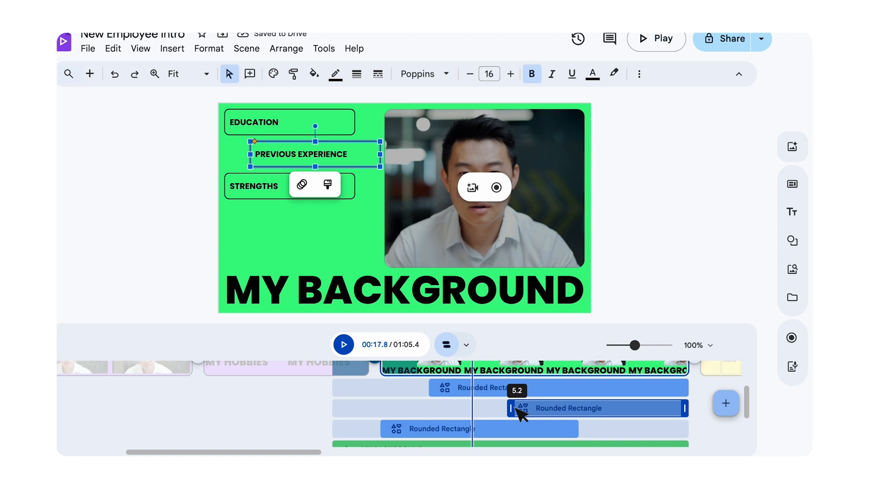
drag(521, 413, 521, 413)
click(479, 429)
drag(390, 430, 613, 428)
Magnify the timeline to 225% around the My Background scene's object tracks
scroll(750, 399, up, 2)
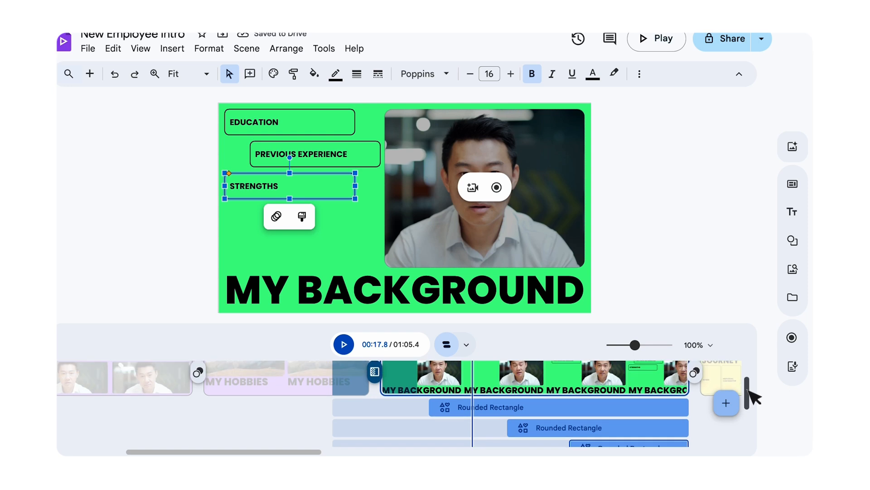
drag(635, 345, 659, 347)
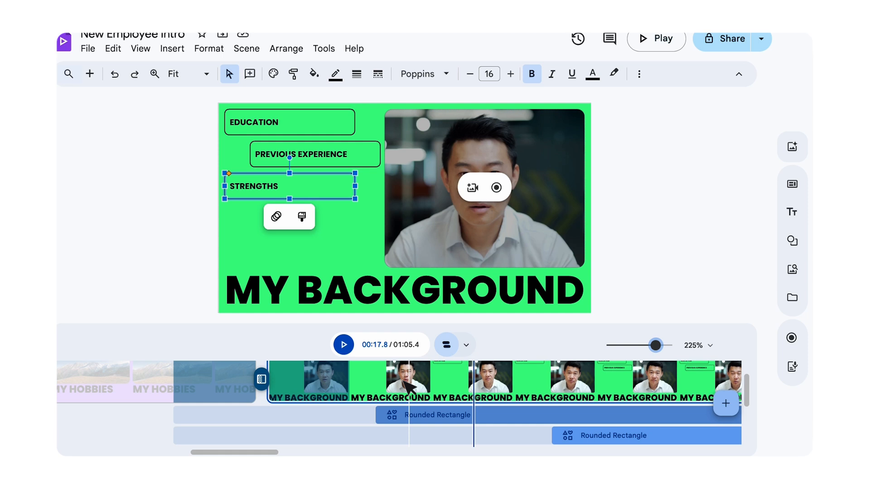